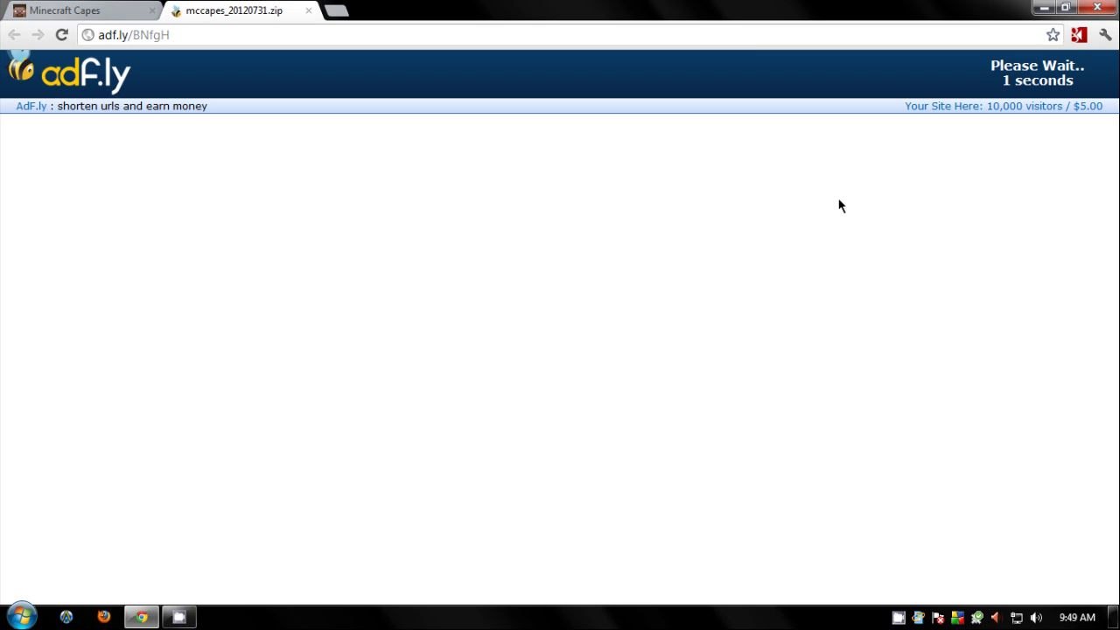
Step: Skip the adf.ly ad and download mccapes_20120731.zip from MediaFire
left_click(1041, 77)
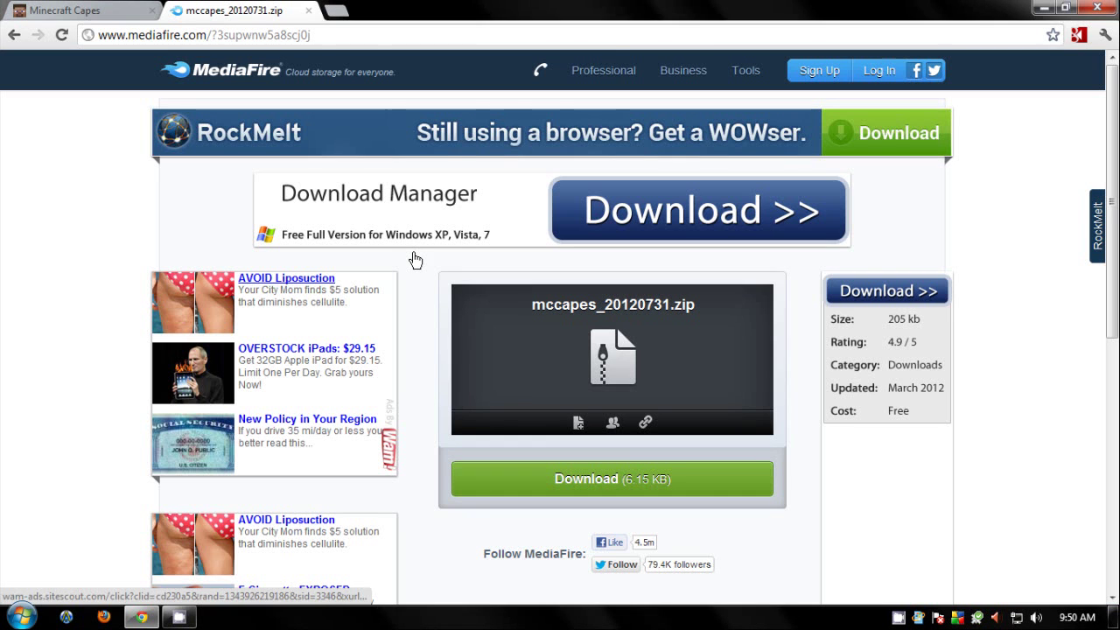
left_click(633, 477)
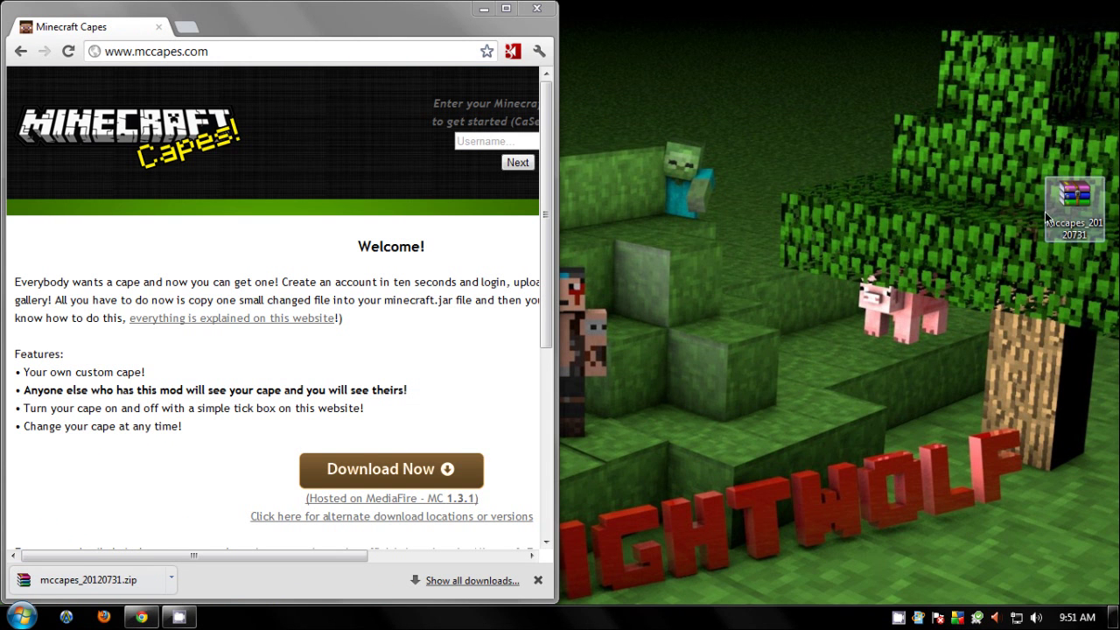
Step: Open the AppData Roaming folder by searching %appdata% from the Start menu
left_click(21, 617)
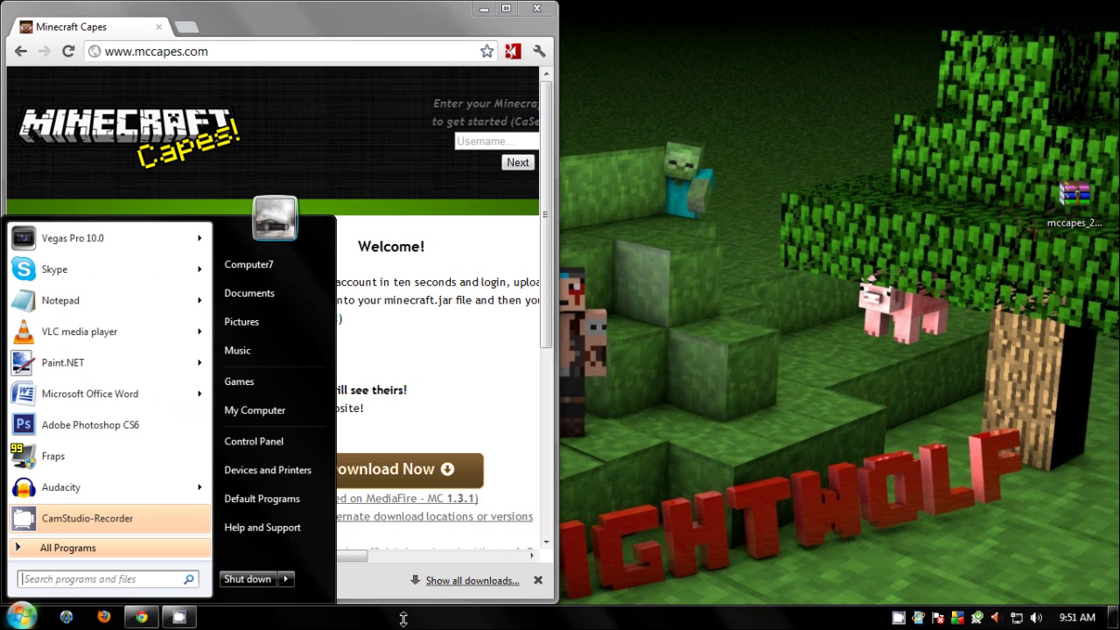
type("%appda")
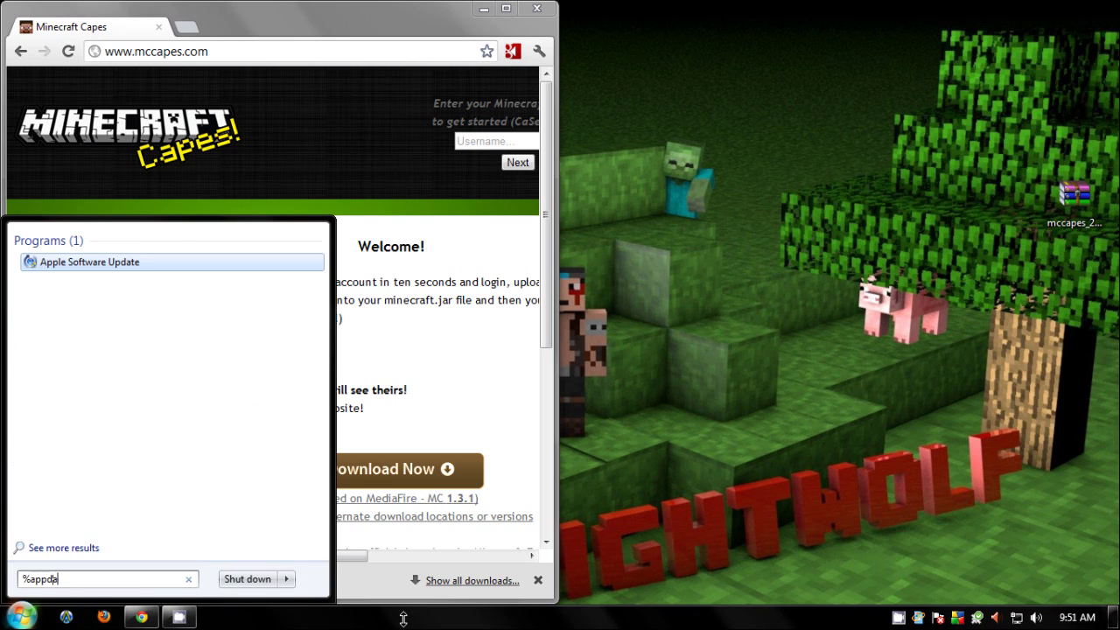
type("ta%")
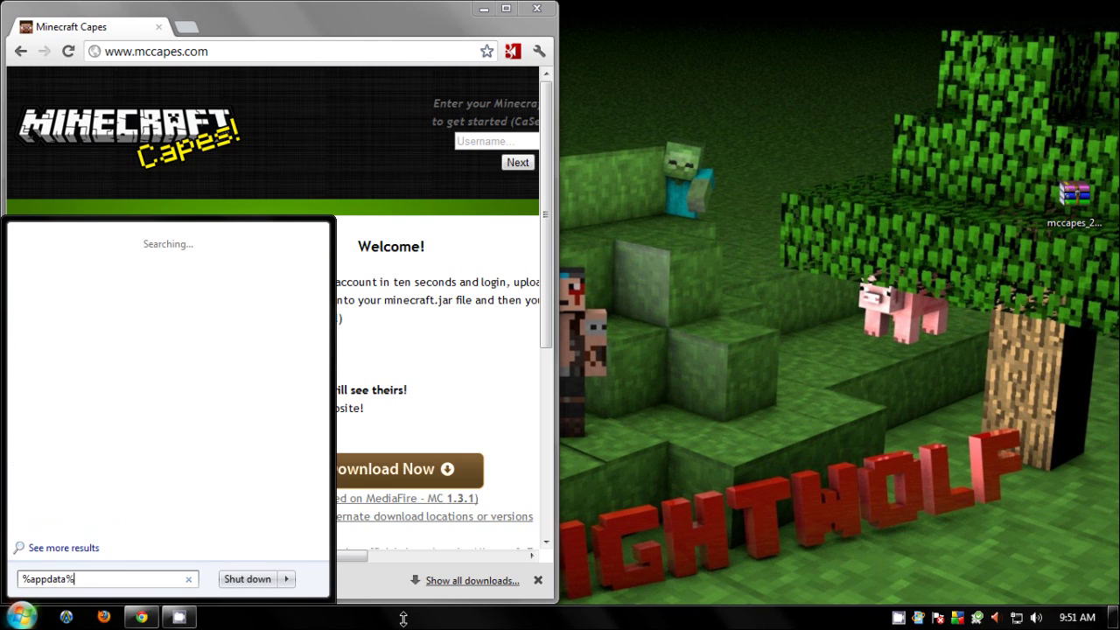
key("Return")
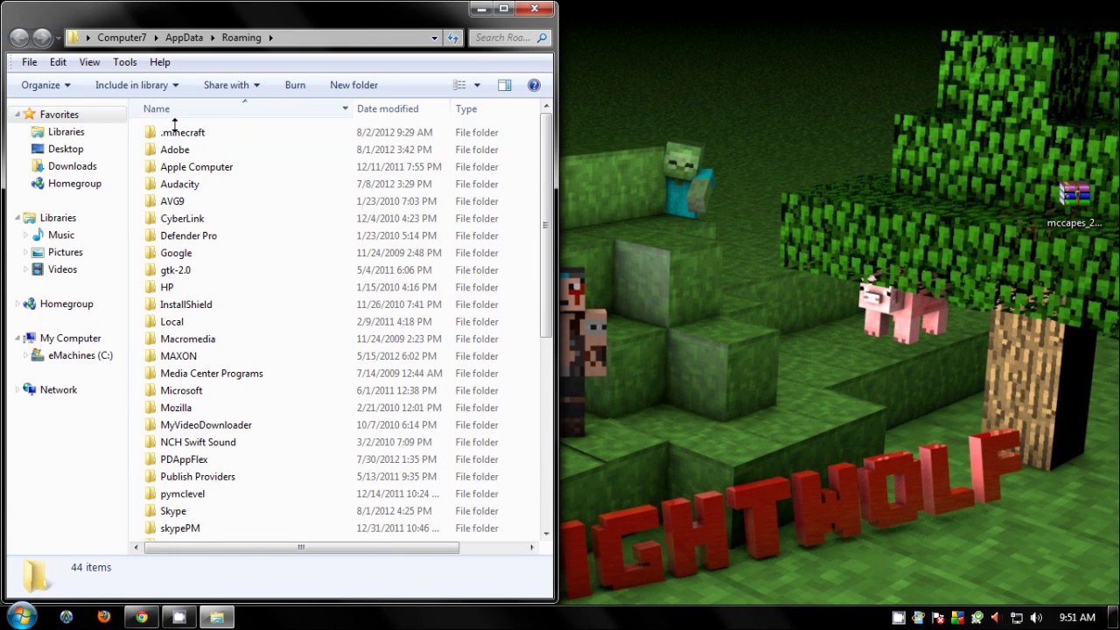
Step: Go into .minecraft > bin and choose Open with WinRAR for the minecraft jar
double_click(174, 131)
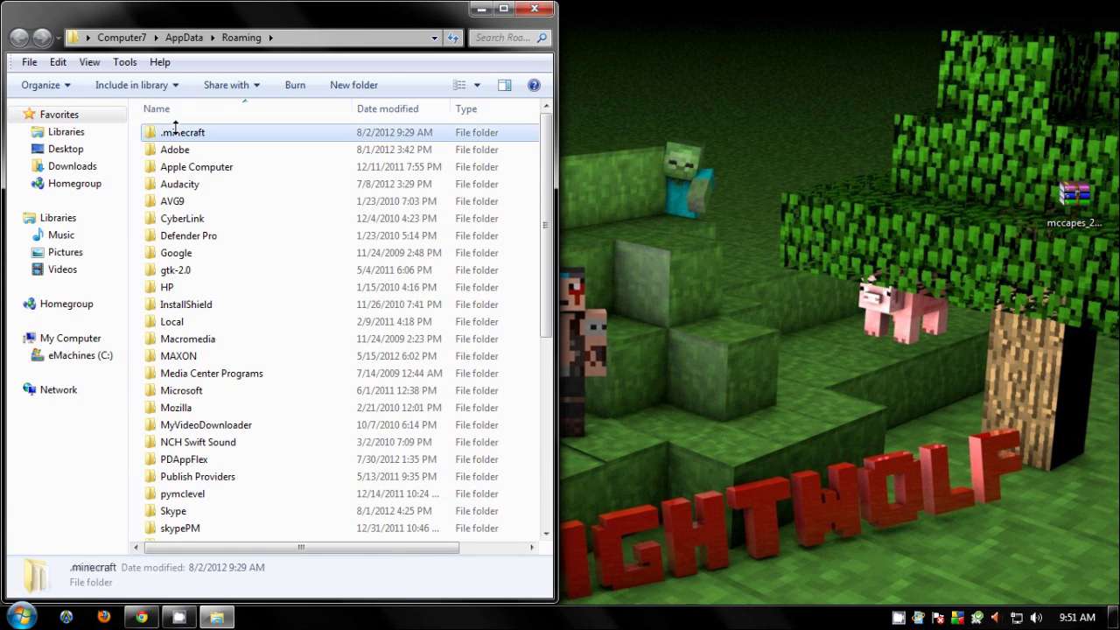
double_click(175, 131)
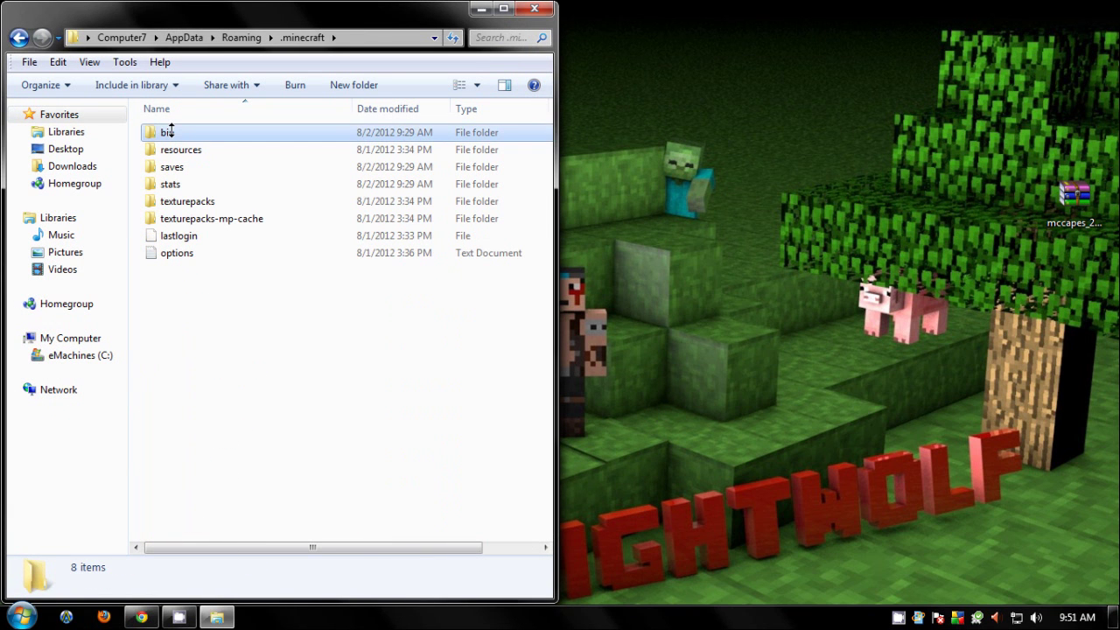
left_click(200, 217)
right_click(200, 217)
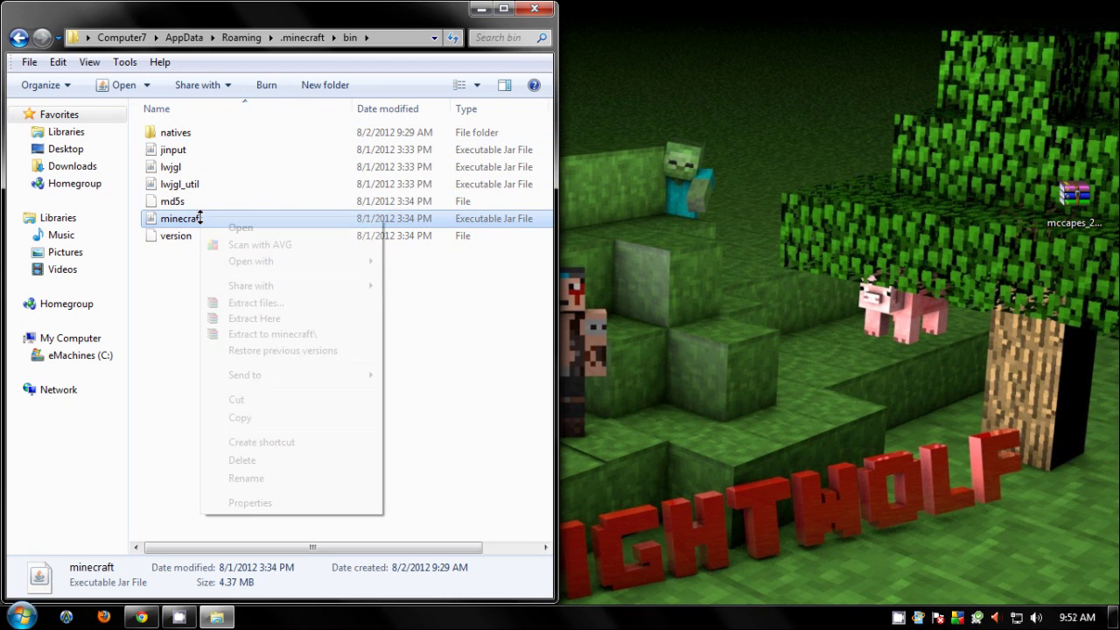
mouse_move(241, 261)
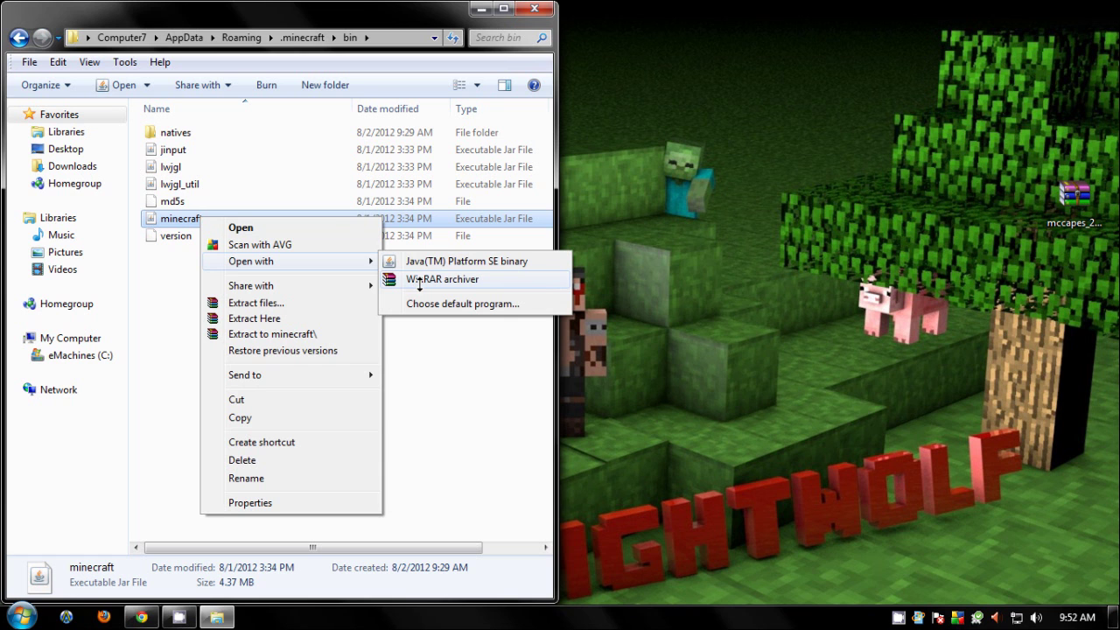
Step: Open minecraft.jar in WinRAR and delete its META-INF folder, confirming the deletion
left_click(420, 280)
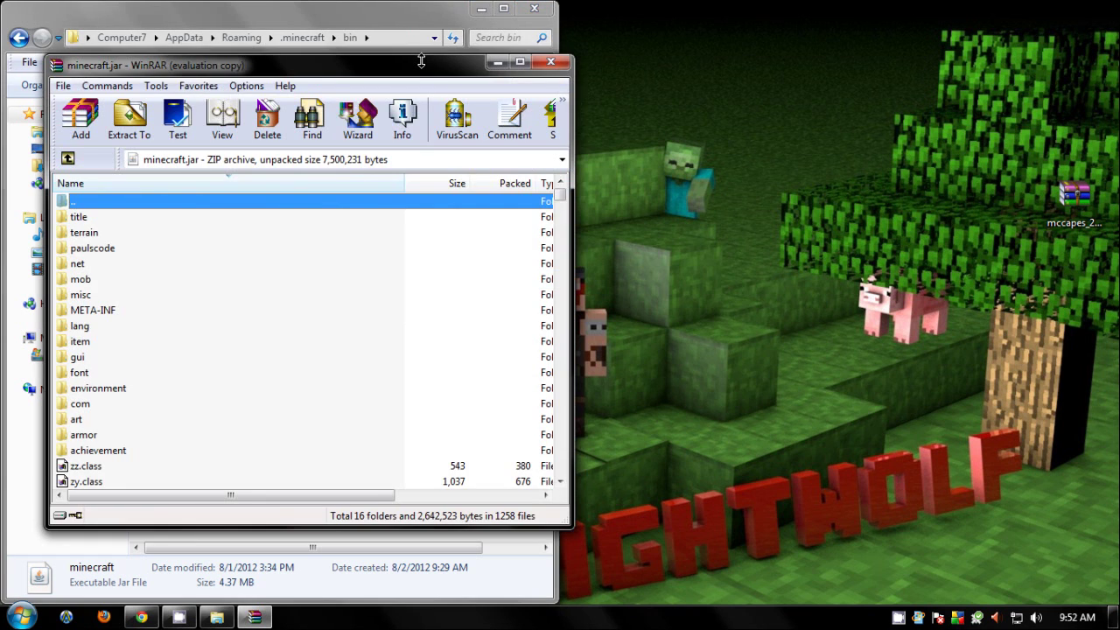
left_click(401, 232)
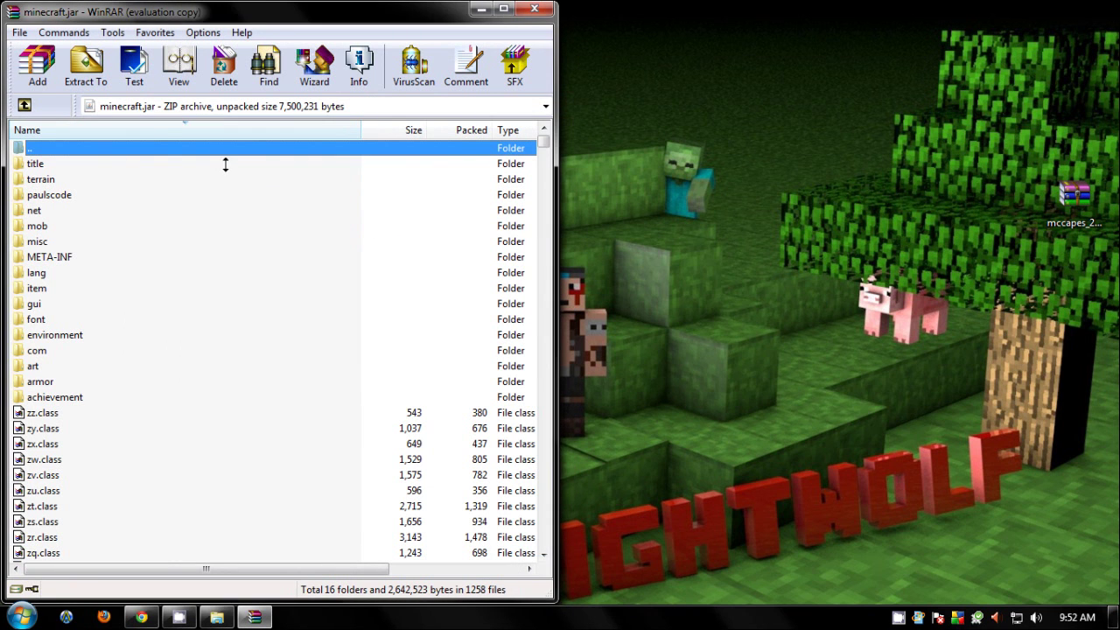
left_click(64, 256)
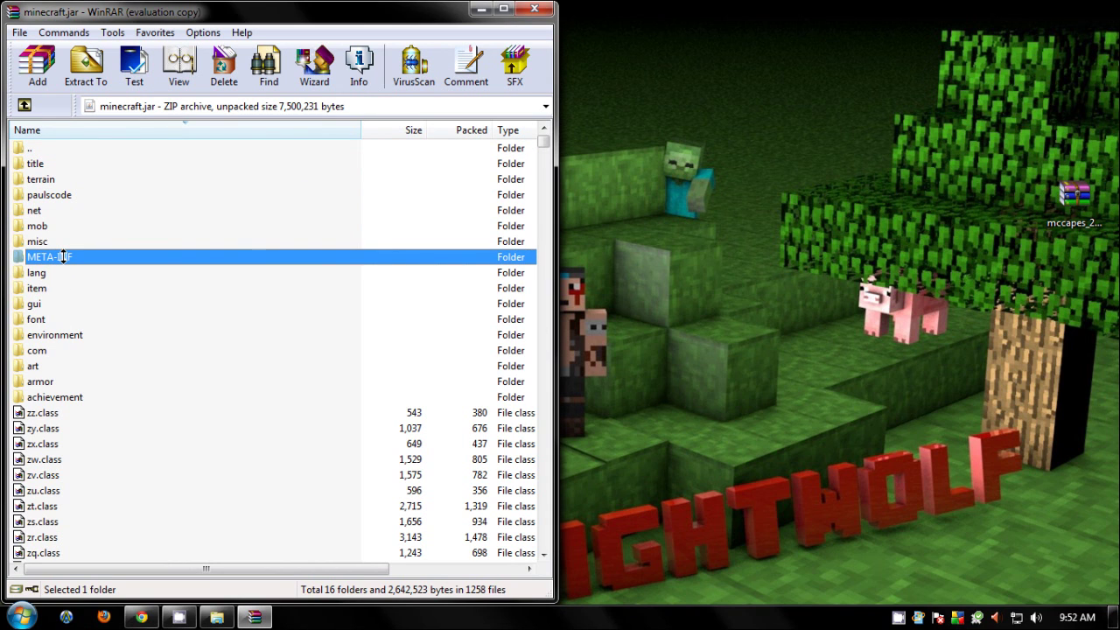
key("Delete")
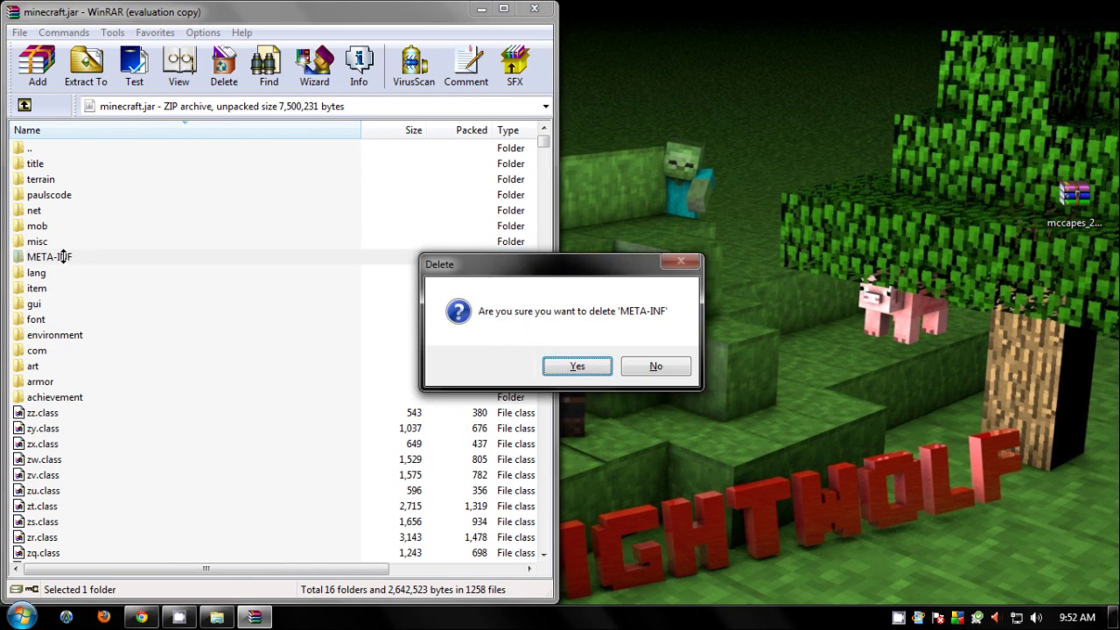
key("Return")
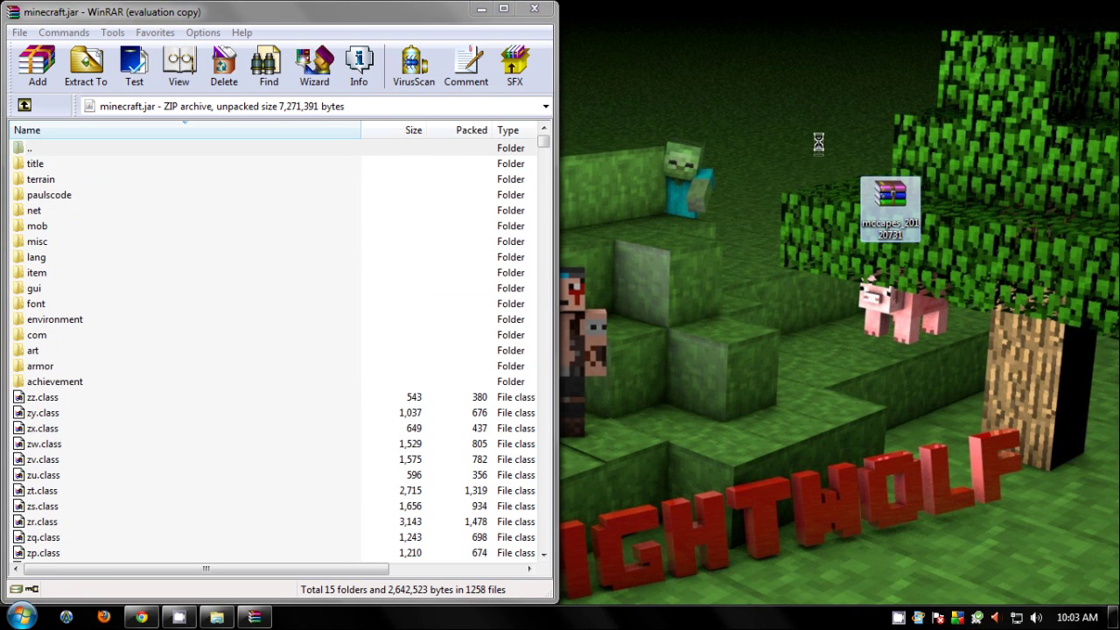
Step: Select the mccapes zip on the desktop, leaving its name unchanged
left_click(890, 199)
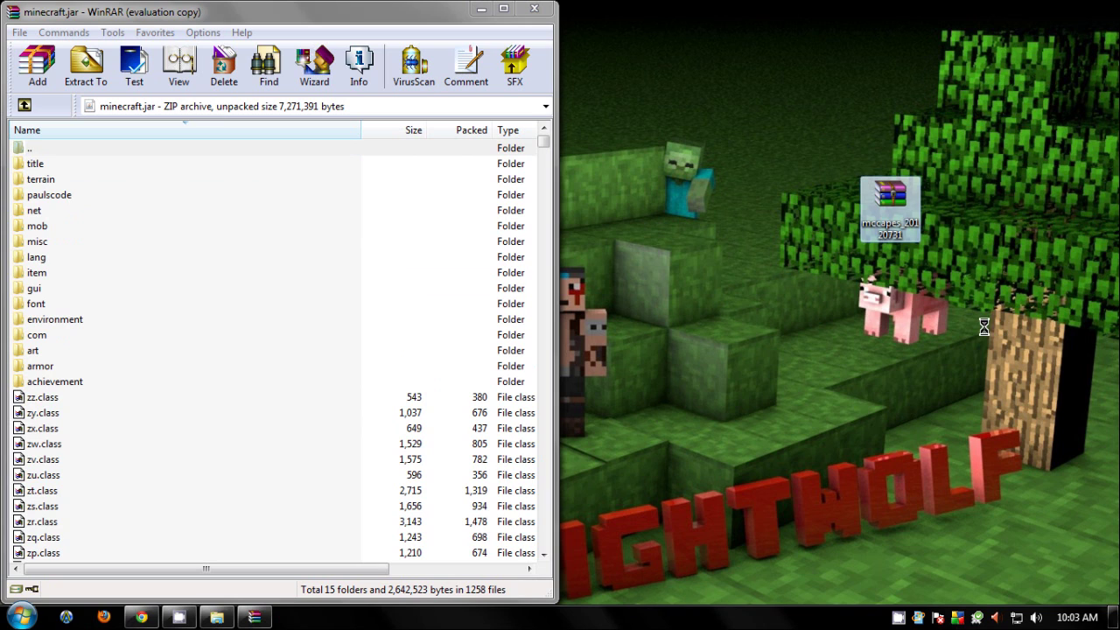
left_click(901, 233)
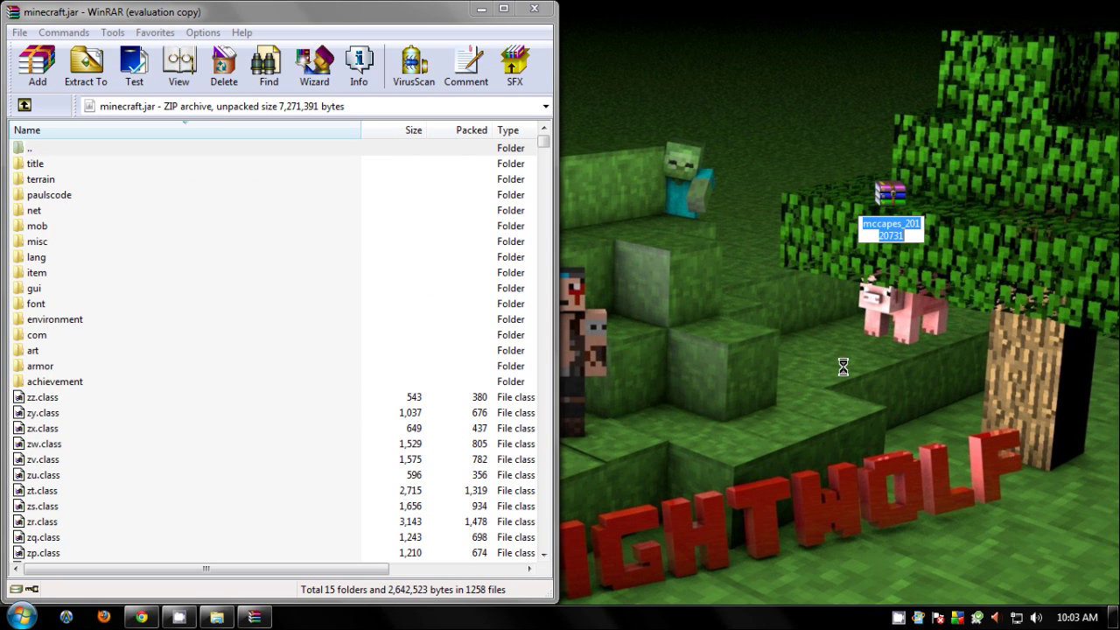
key("Escape")
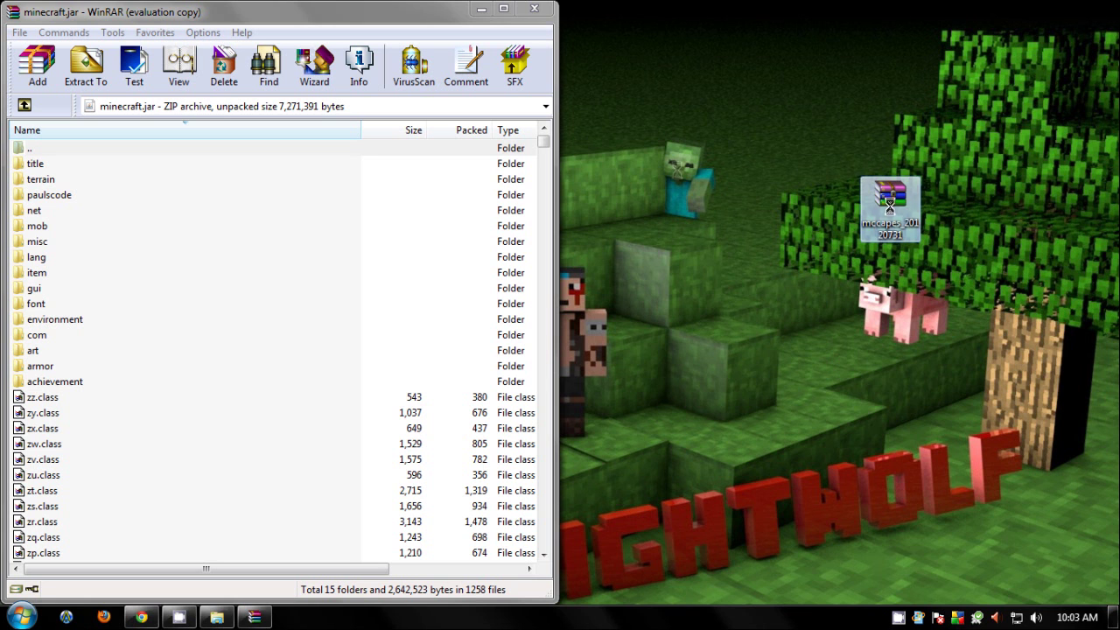
Step: Drag auq.class and aup.class from the mccapes zip into minecraft.jar, then close both archives
double_click(889, 207)
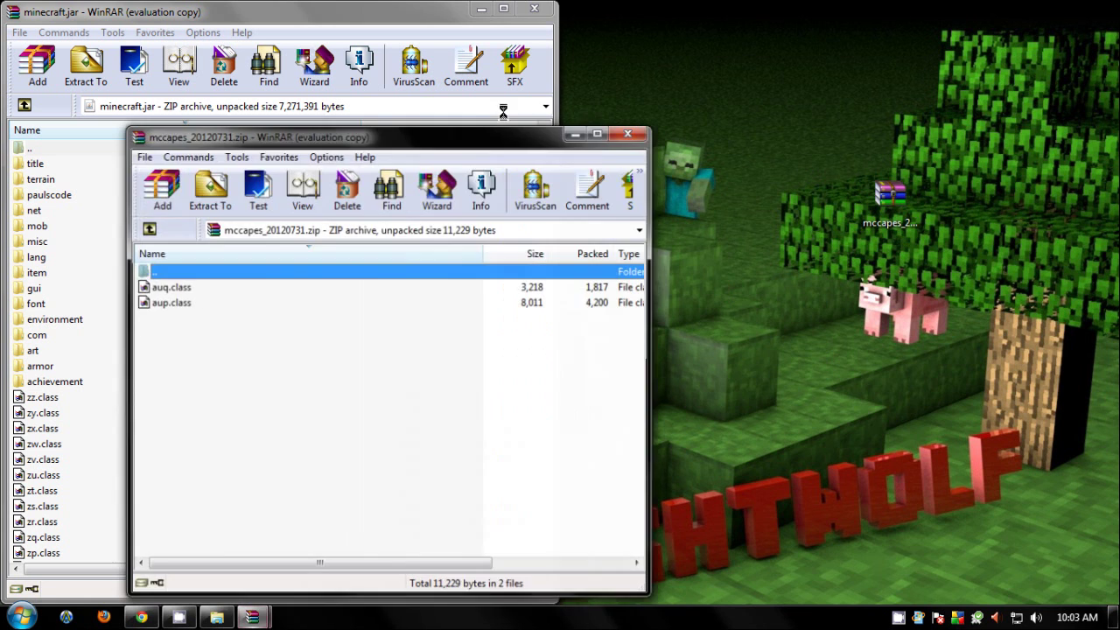
left_click_drag(486, 113, 992, 116)
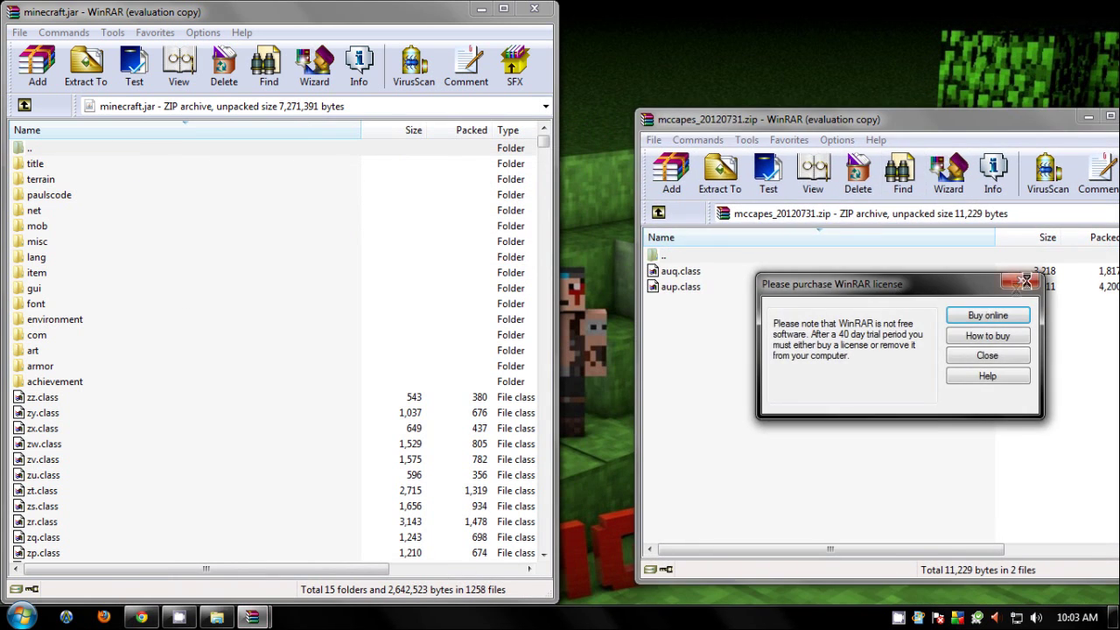
key("Escape")
mouse_move(708, 313)
left_mouse_down()
mouse_move(674, 282)
mouse_move(265, 428)
mouse_move(218, 470)
left_mouse_up()
left_click_drag(1003, 121, 929, 73)
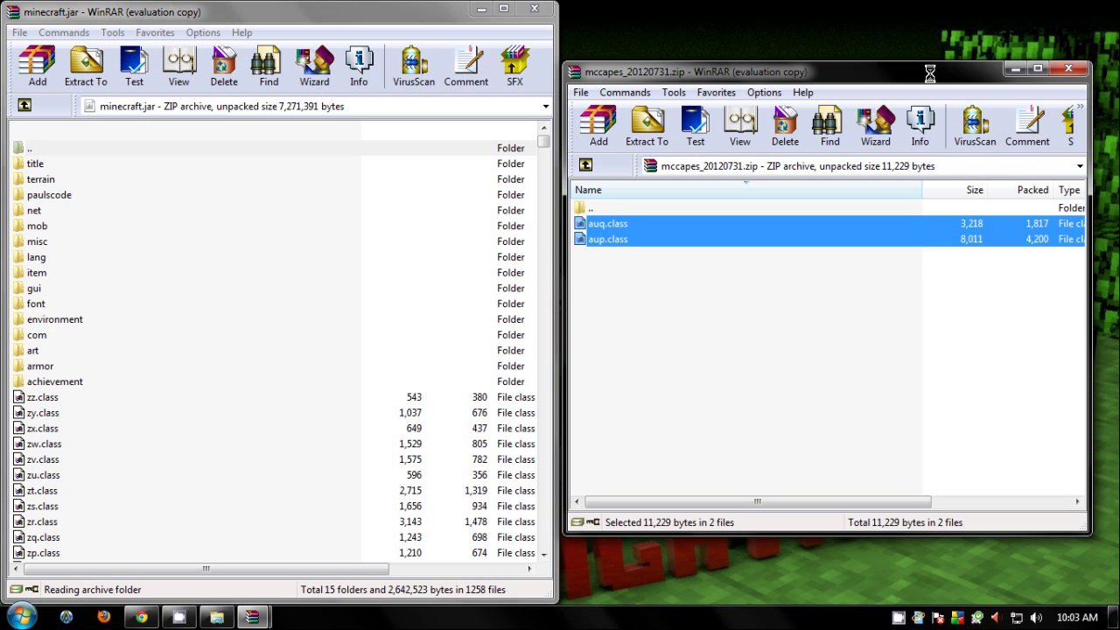
left_click(1068, 68)
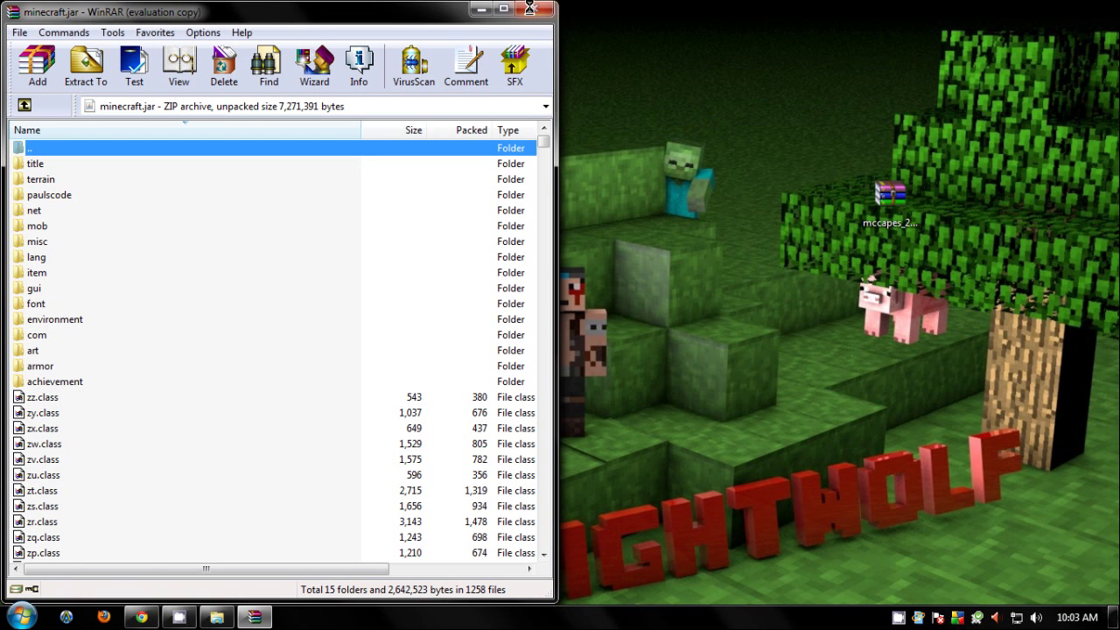
left_click(535, 9)
Step: Close the bin folder, maximize Chrome and close the MediaFire tab
left_click(534, 8)
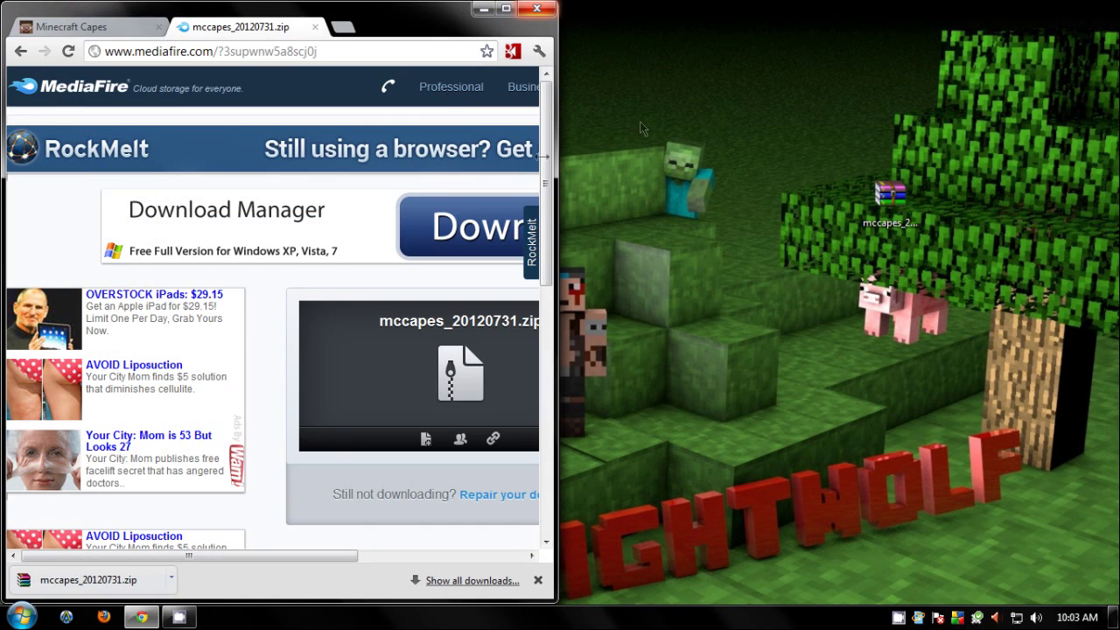
left_click(503, 7)
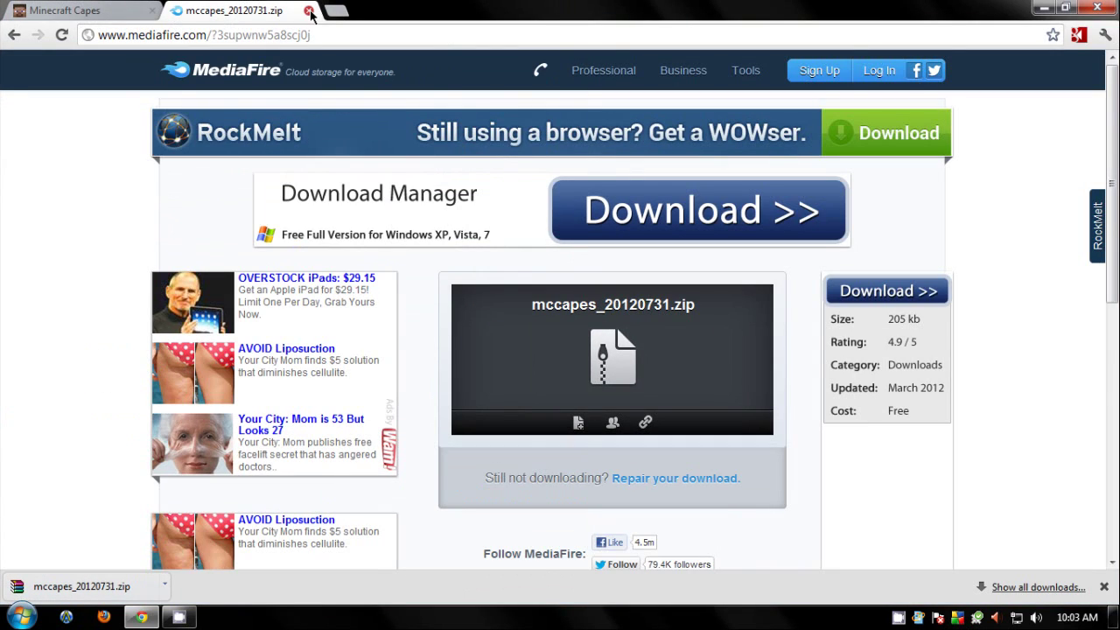
left_click(308, 10)
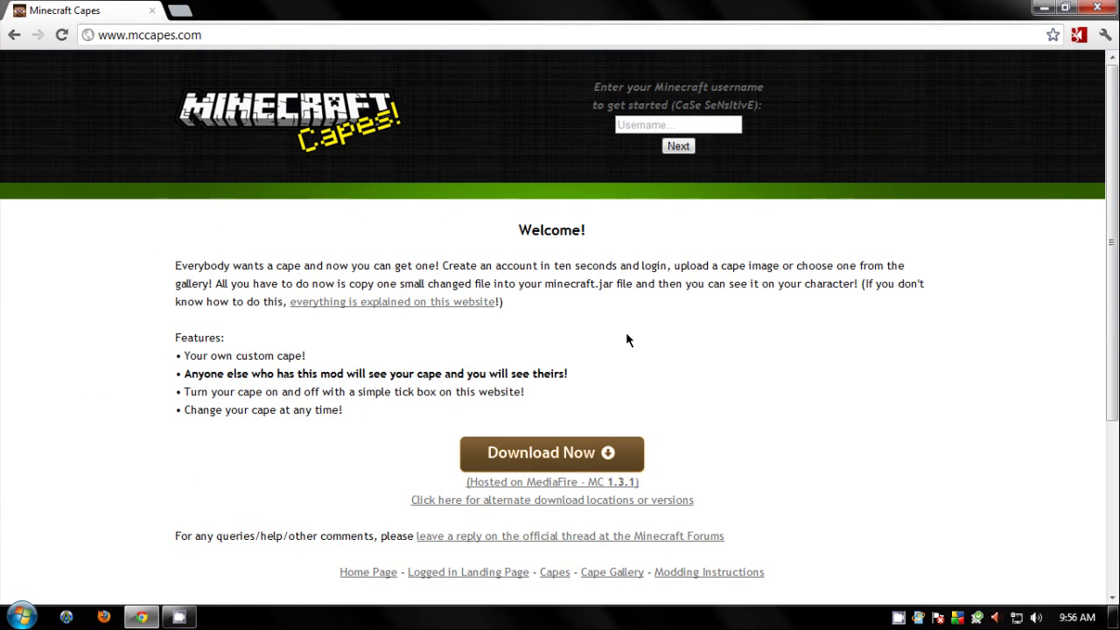
Step: Log in to Minecraft Capes with the Minecraft username and account password
left_click(664, 126)
type("iTzN")
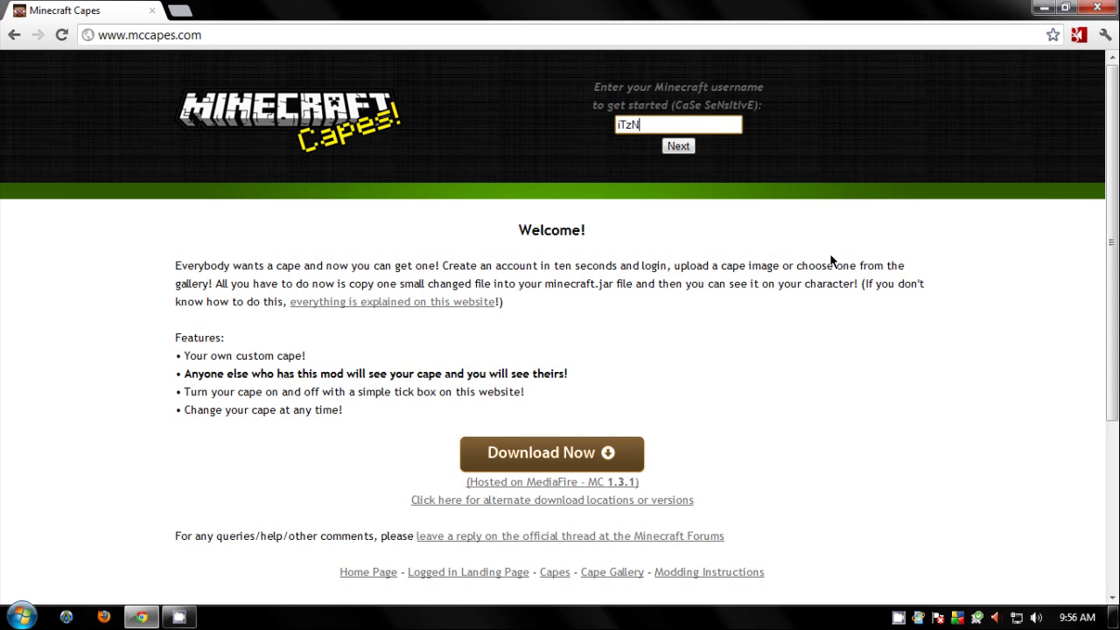
type("ightWolf")
key("Return")
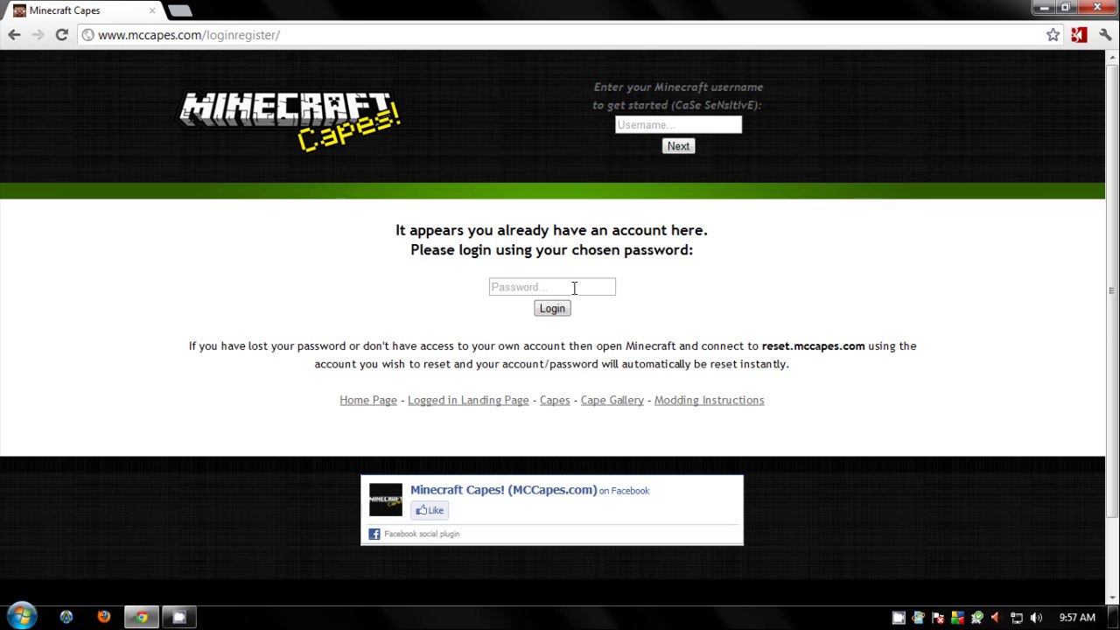
left_click(574, 288)
type("******")
key("Return")
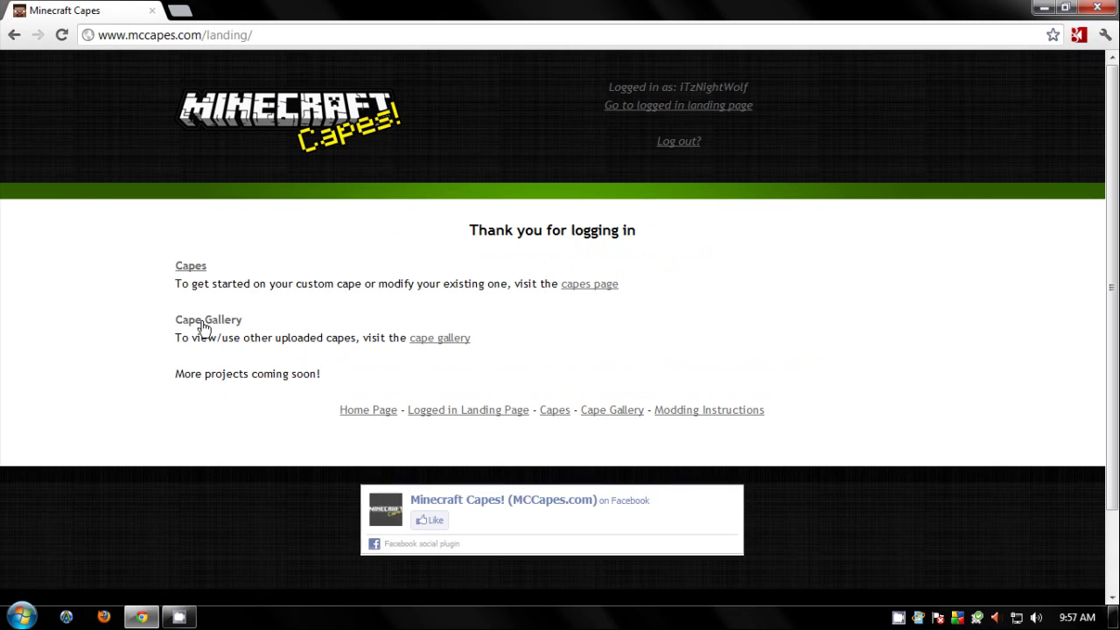
Step: Open the Cape Gallery and sort it by Most Used First
left_click(203, 327)
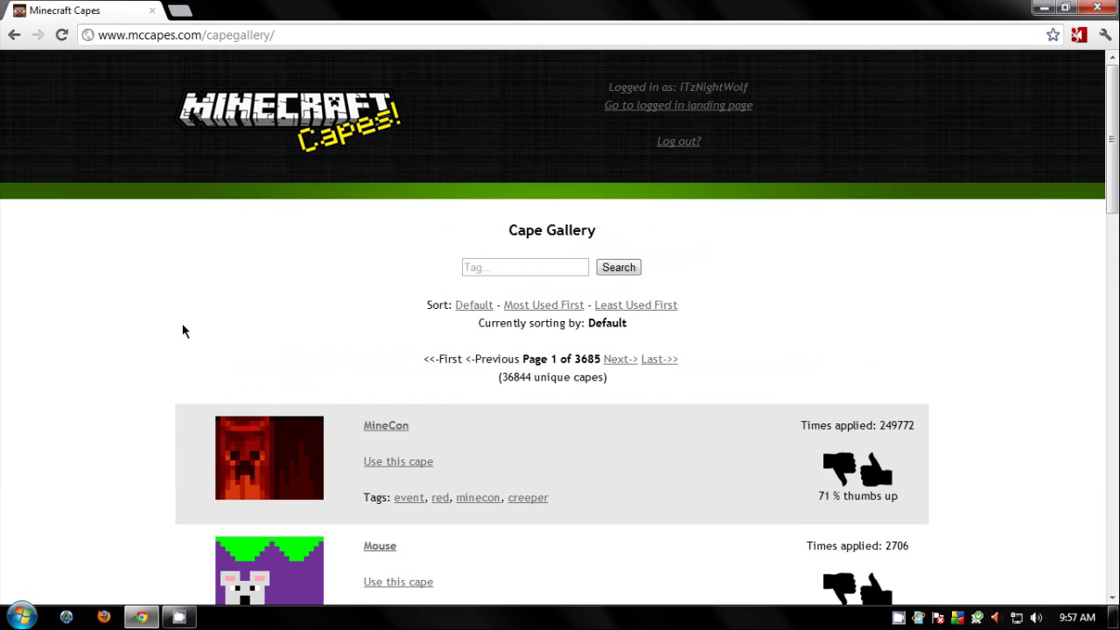
scroll(107, 416, "down", 7)
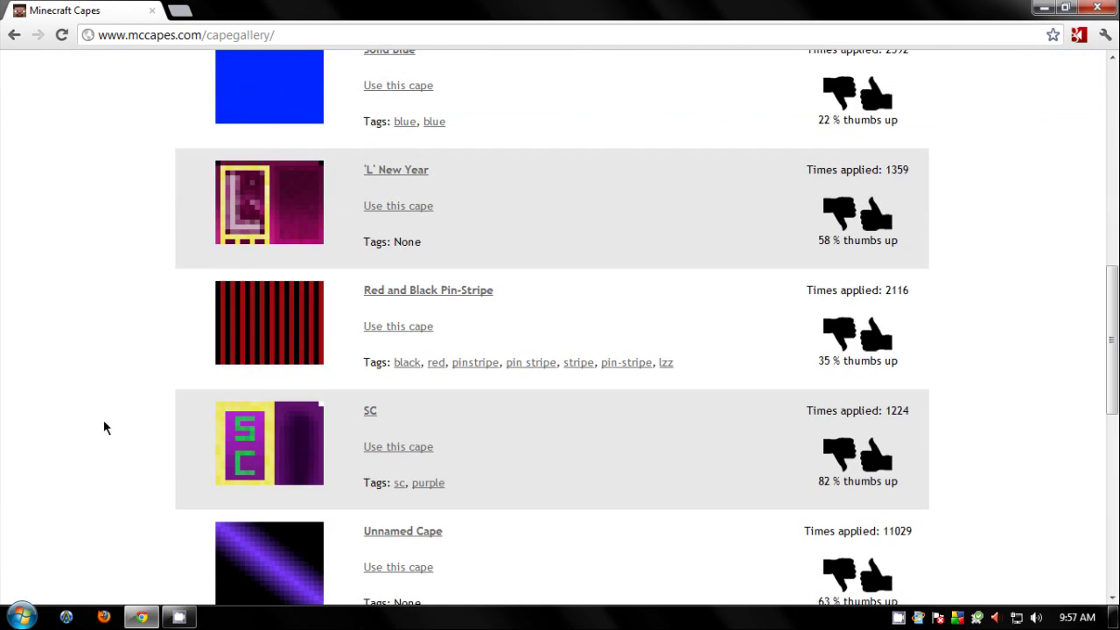
scroll(132, 459, "down", 4)
scroll(133, 463, "up", 10)
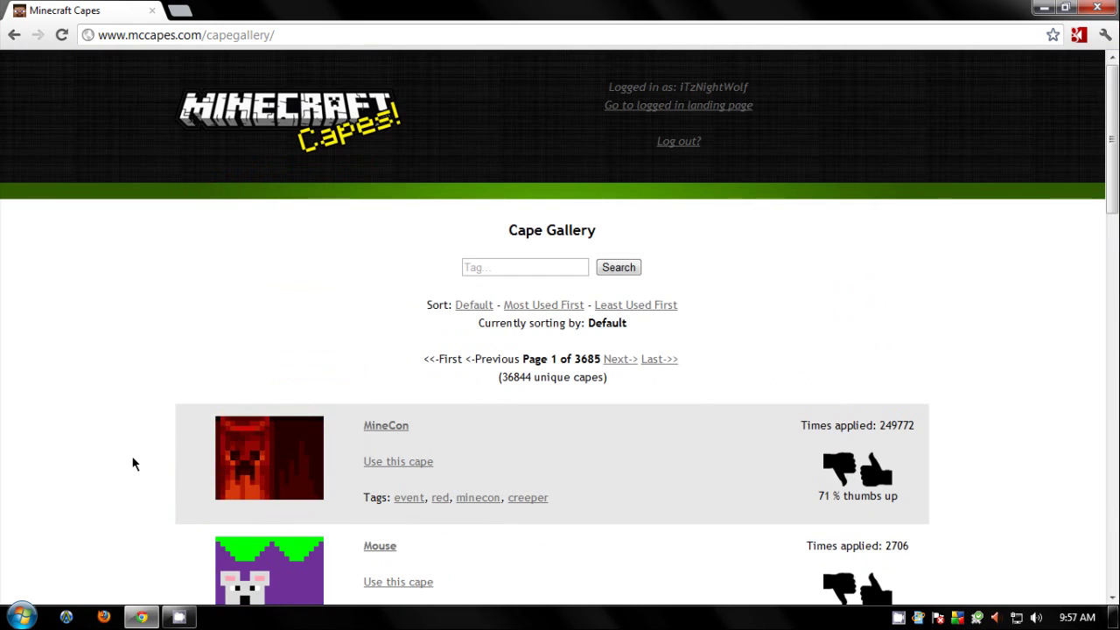
left_click(527, 308)
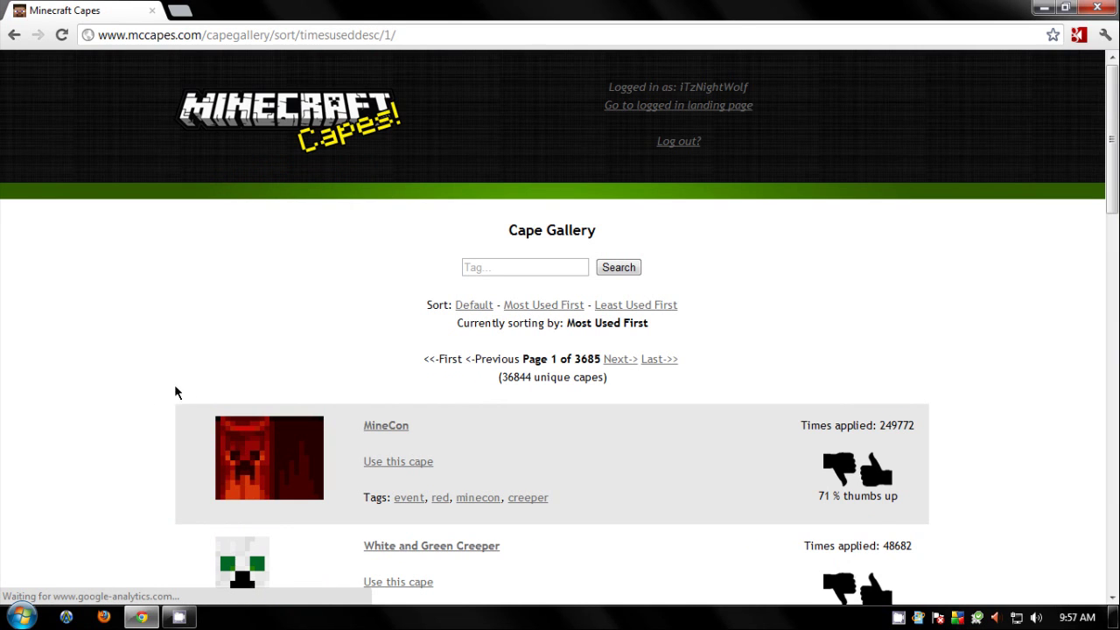
Step: Choose the Black MineCon cape and save it with Cape enabled
scroll(158, 407, "down", 1)
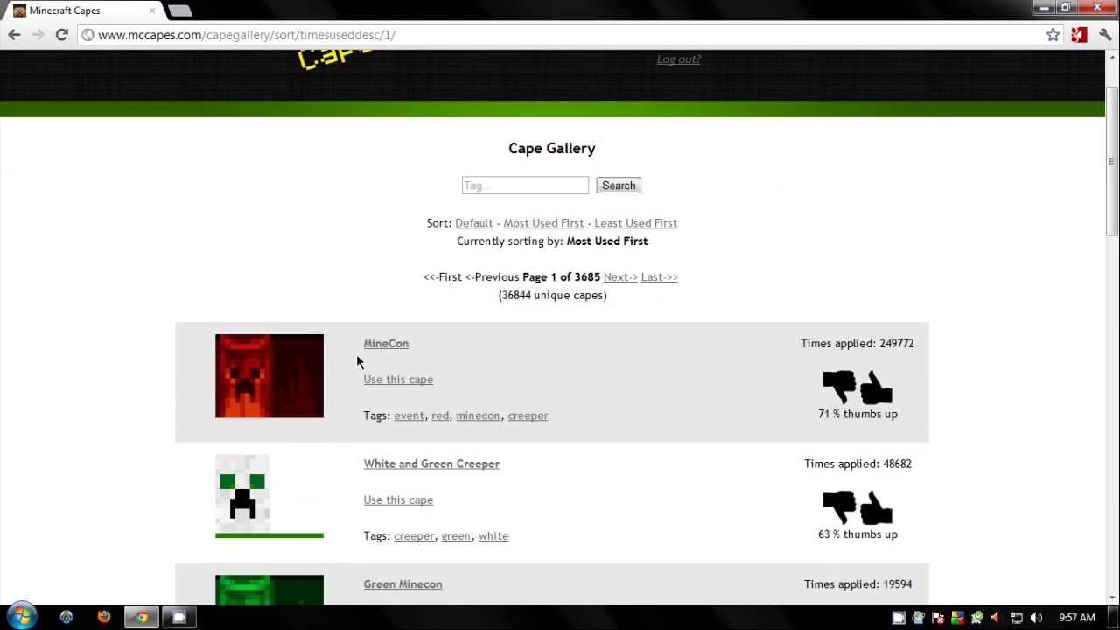
scroll(146, 396, "down", 2)
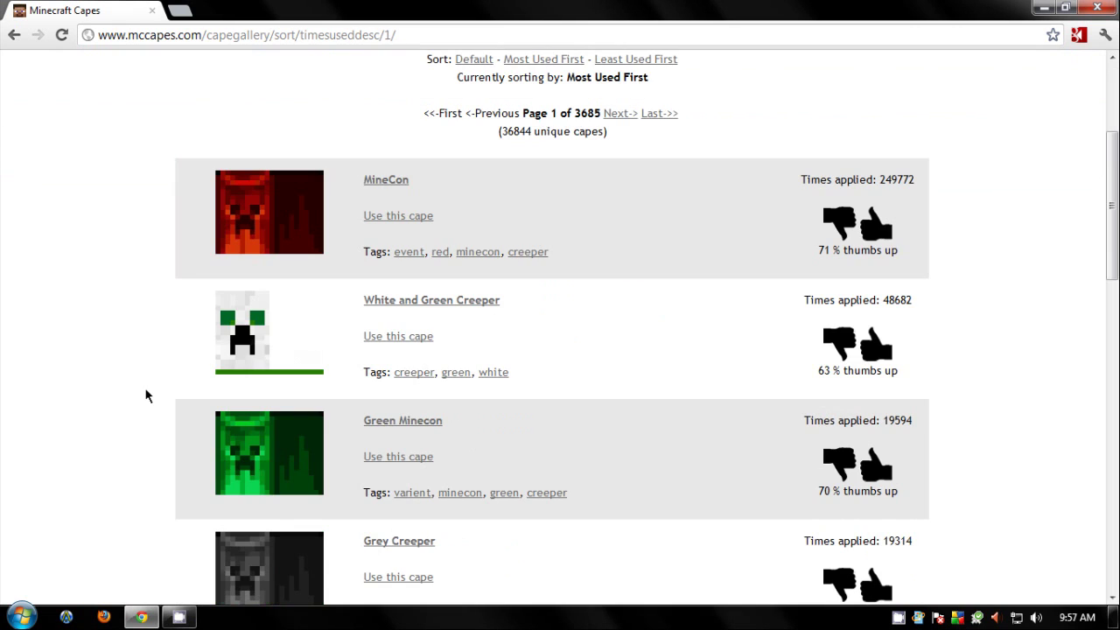
scroll(146, 396, "down", 5)
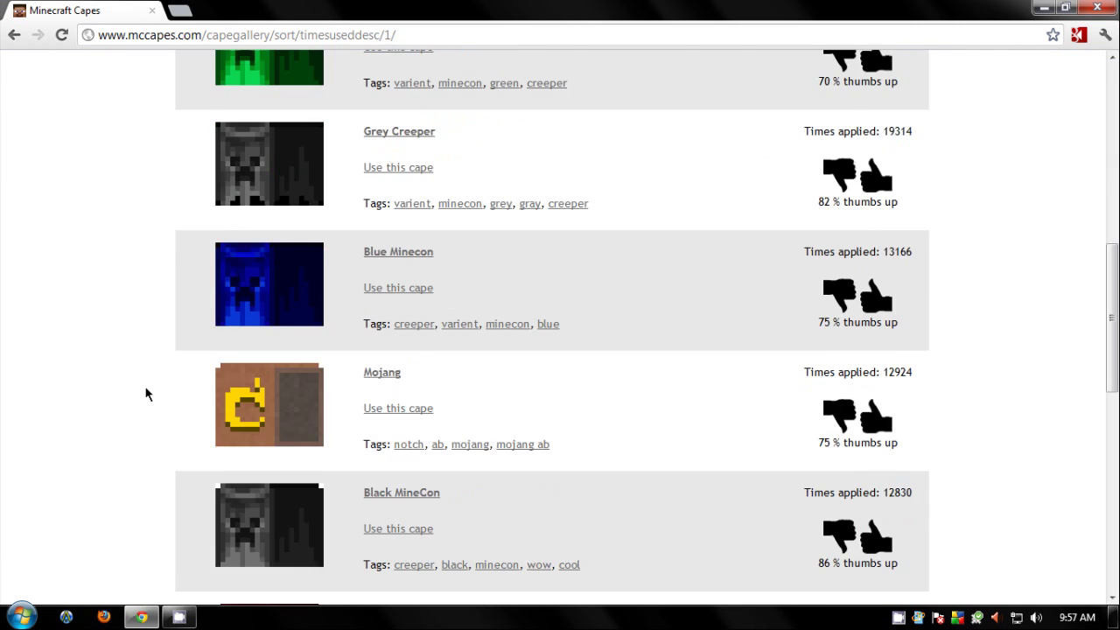
scroll(146, 394, "up", 2)
scroll(146, 395, "down", 5)
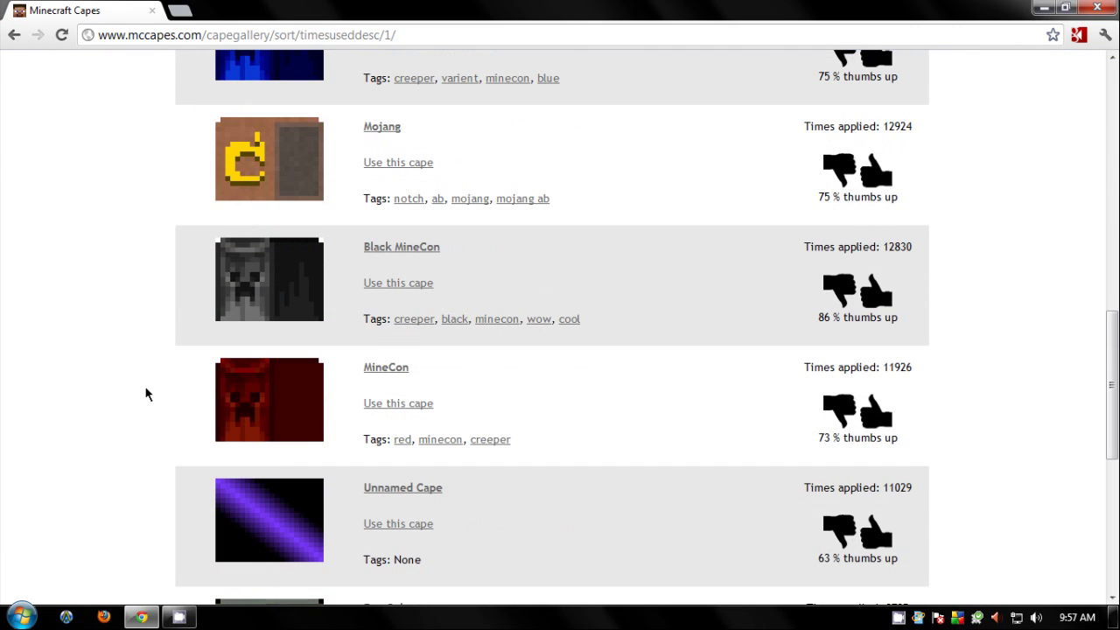
scroll(146, 394, "up", 1)
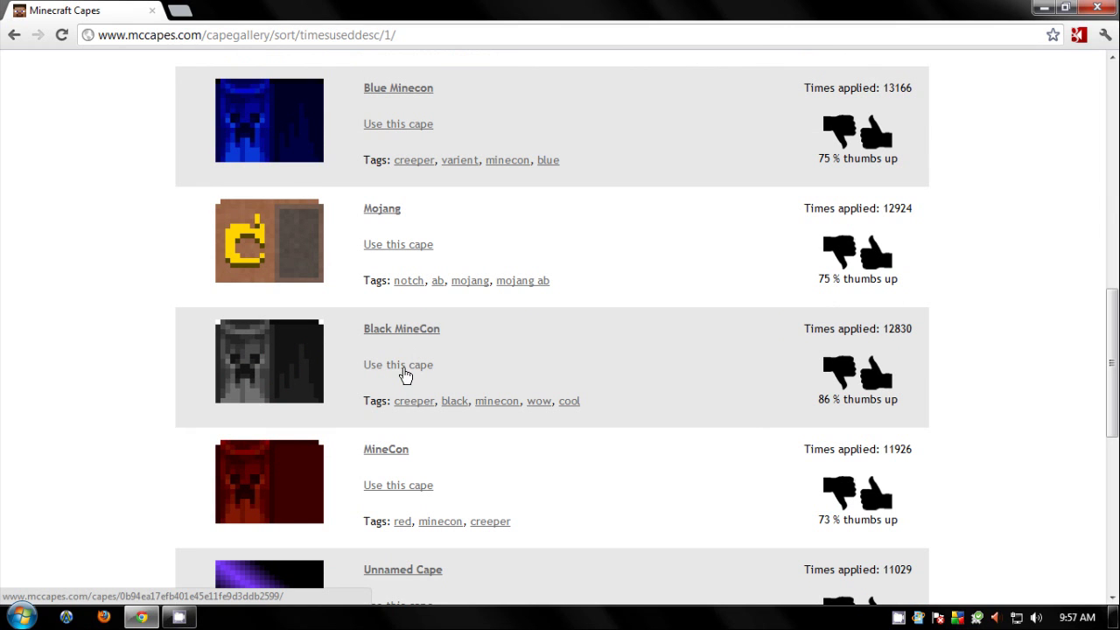
left_click(403, 370)
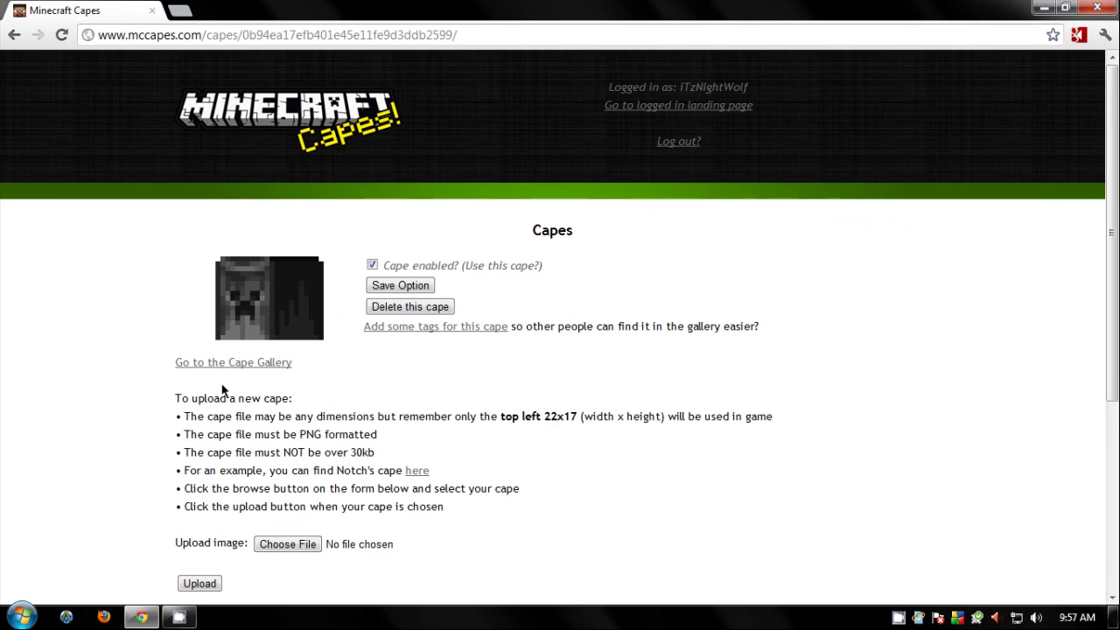
left_click(413, 294)
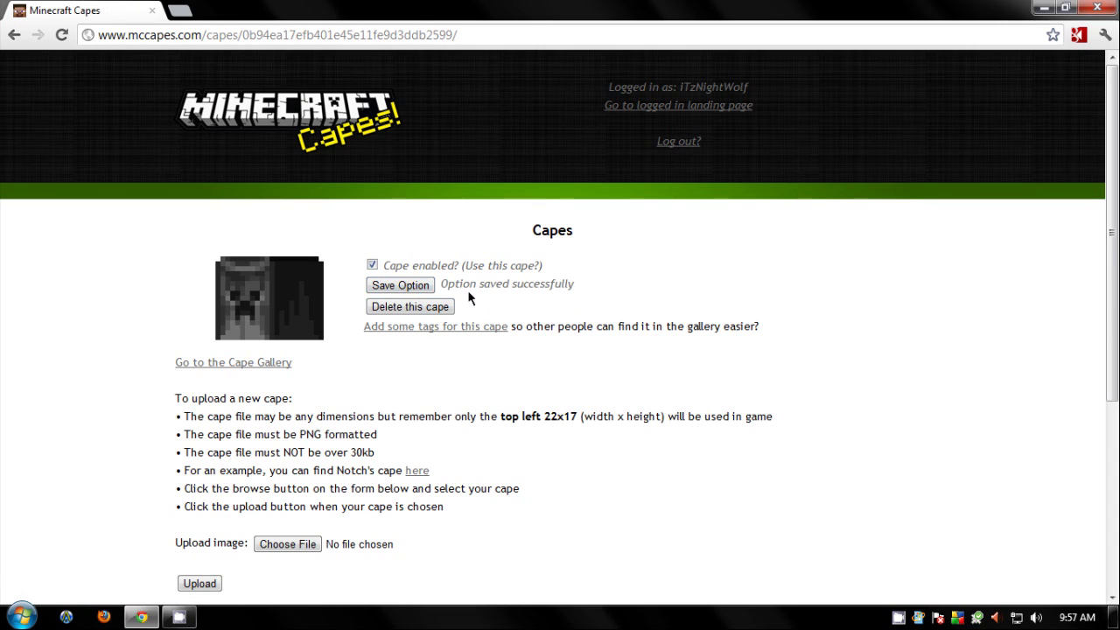
Step: Log out of Minecraft Capes, then launch Minecraft and log in
left_click(685, 152)
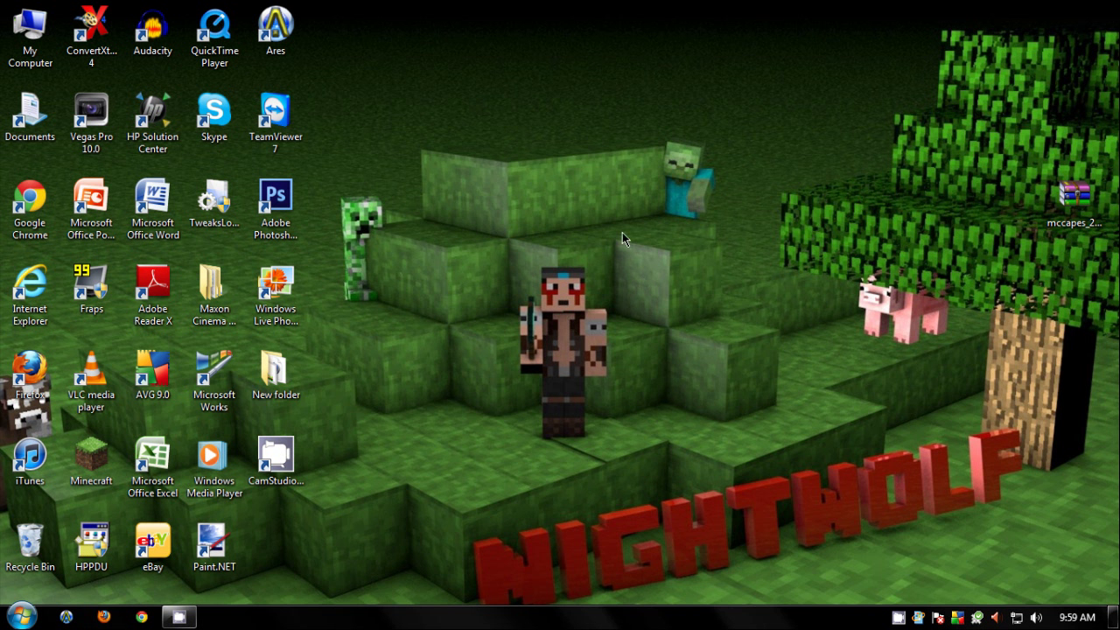
left_click(86, 463)
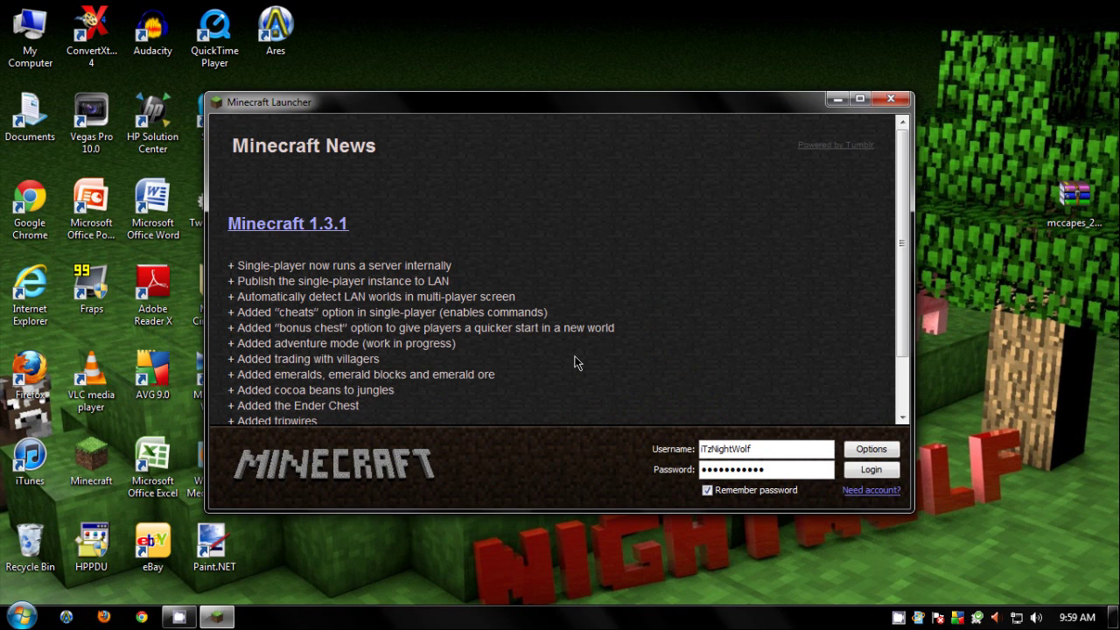
left_click(892, 470)
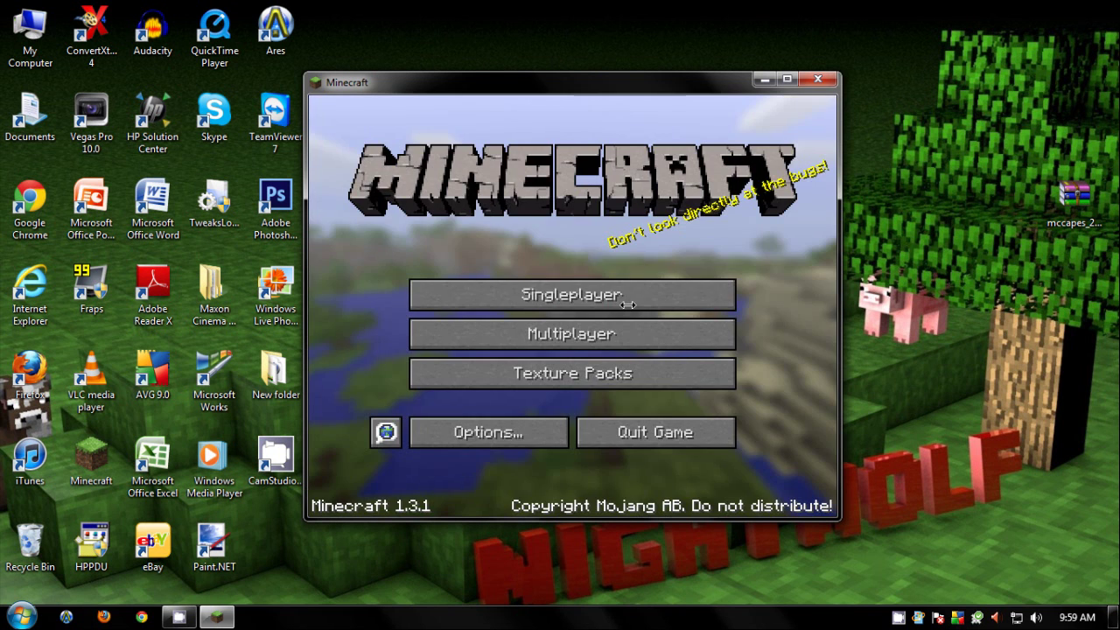
Step: Load New World in Singleplayer, then hide the HUD with F1 and view from the front with F5
left_click(629, 302)
double_click(551, 293)
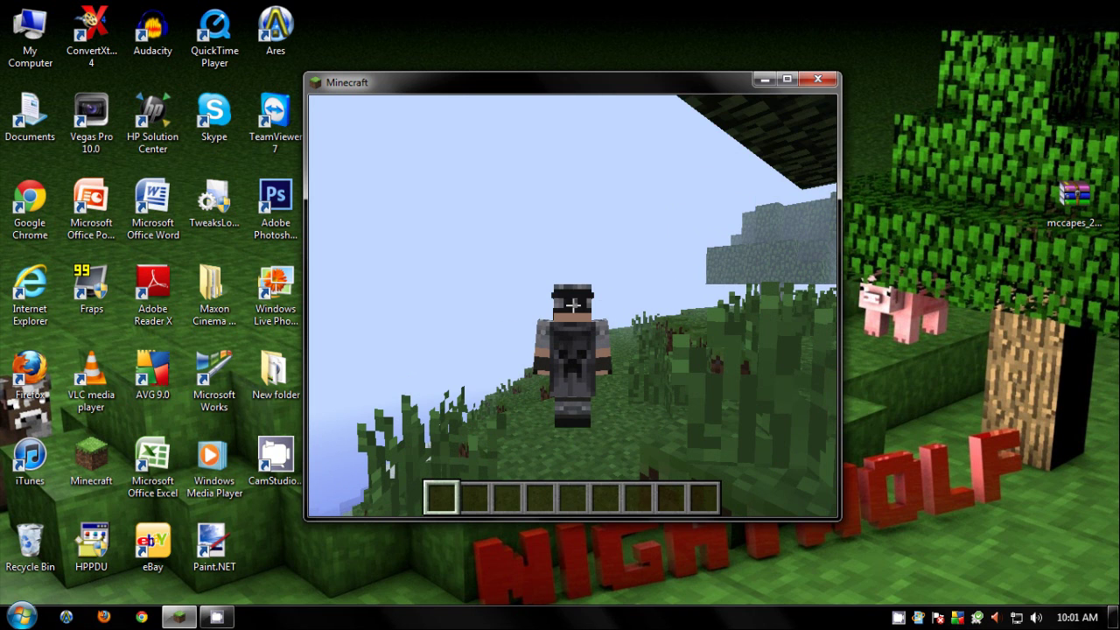
key("F5")
key("F1")
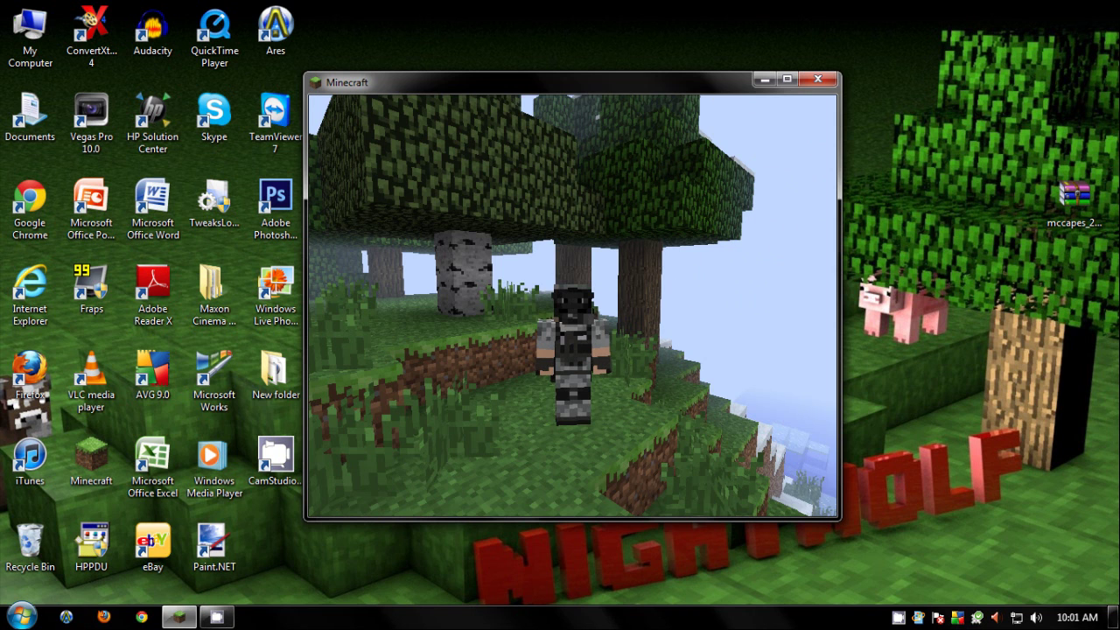